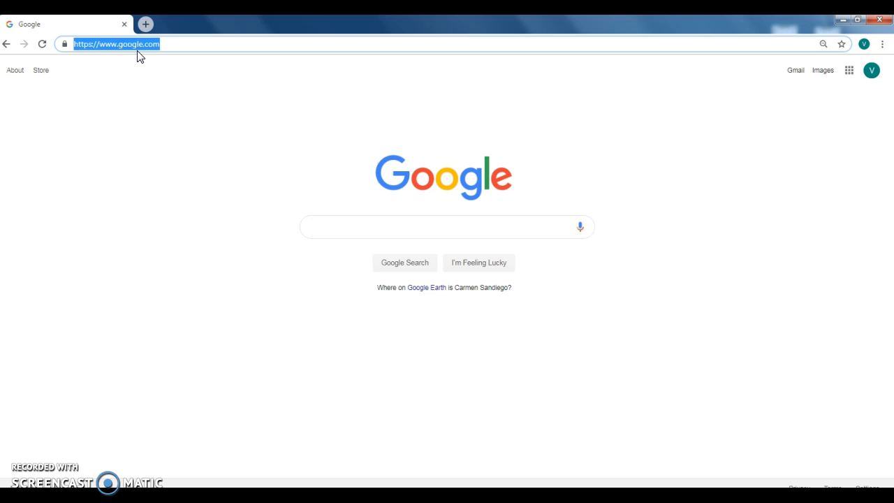
Step: Open mindmeister.com and log in to the existing account with Google
type("mindmeister")
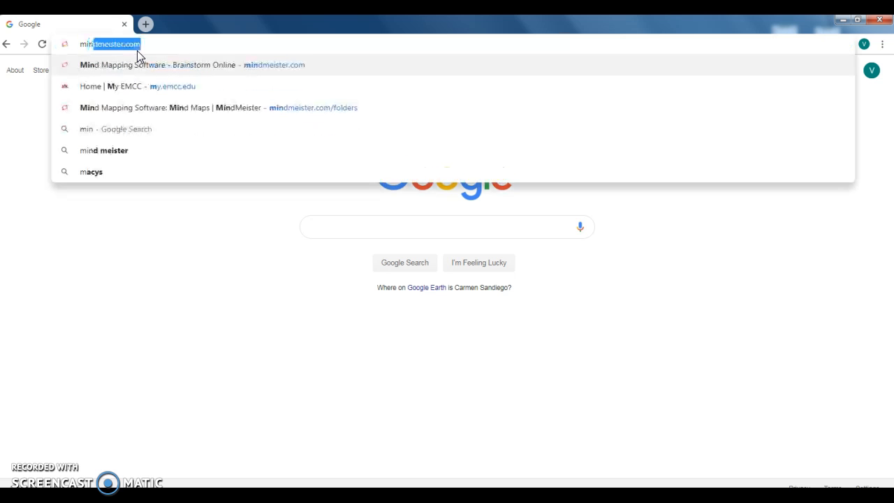
key("Return")
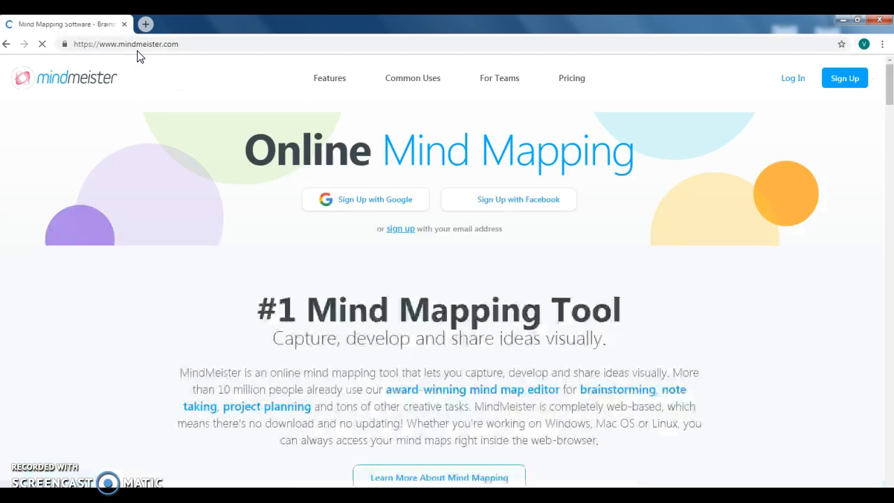
left_click(173, 72)
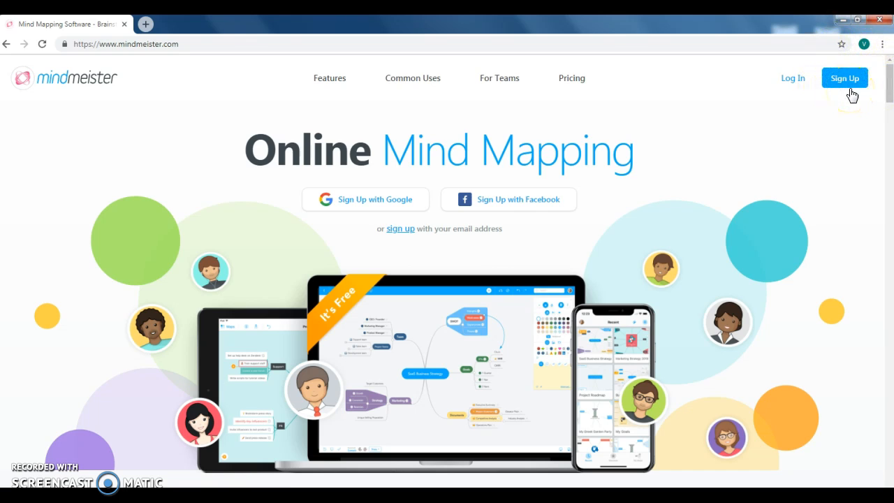
left_click(798, 80)
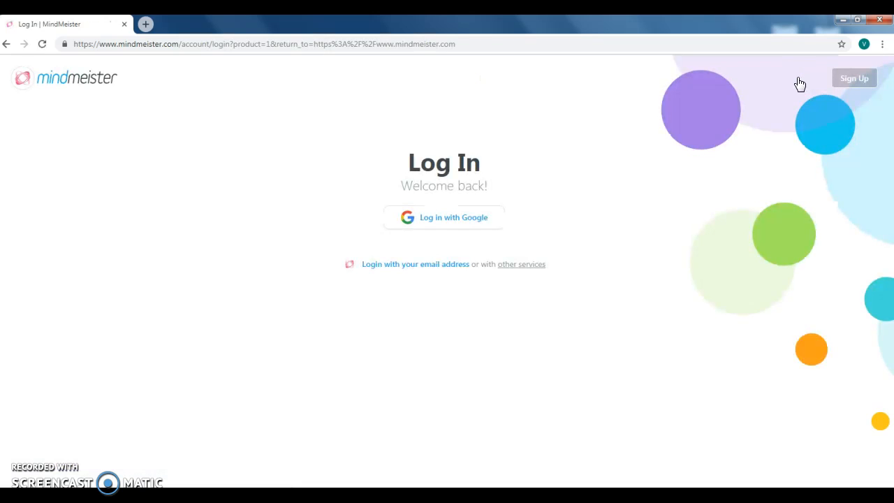
left_click(432, 224)
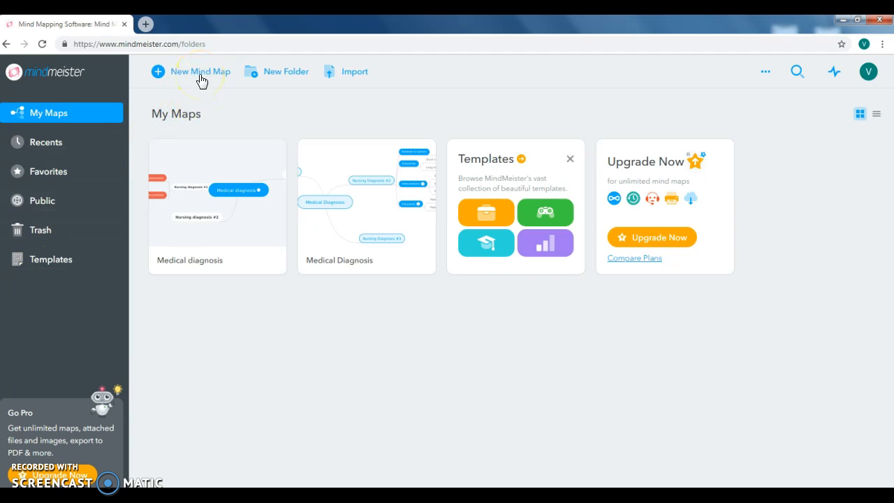
Step: View the collection of top mind map templates and return to My Maps
left_click(531, 188)
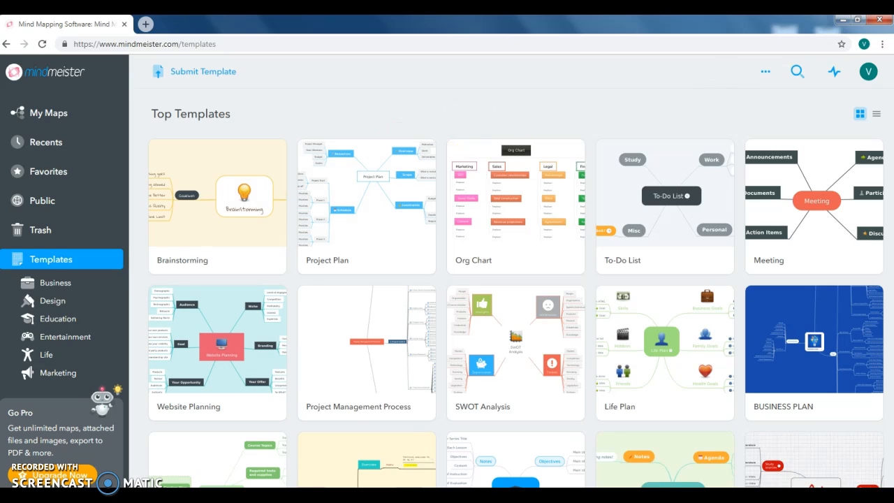
left_click(54, 123)
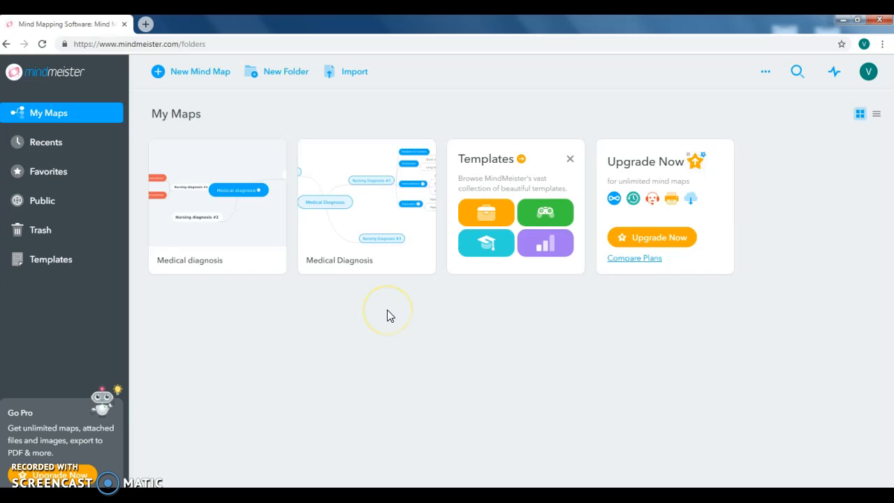
Step: Create a new mind map with "Medical Diagnosis" as its central topic
left_click(191, 71)
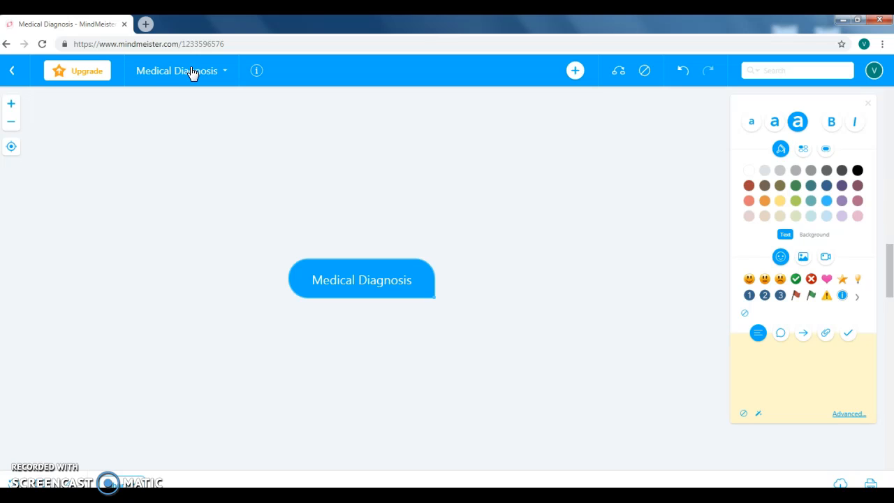
left_click(349, 307)
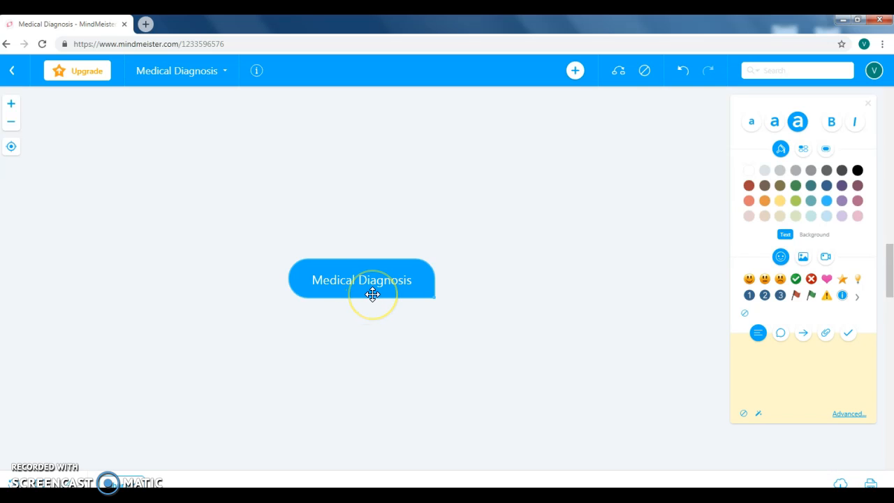
double_click(377, 287)
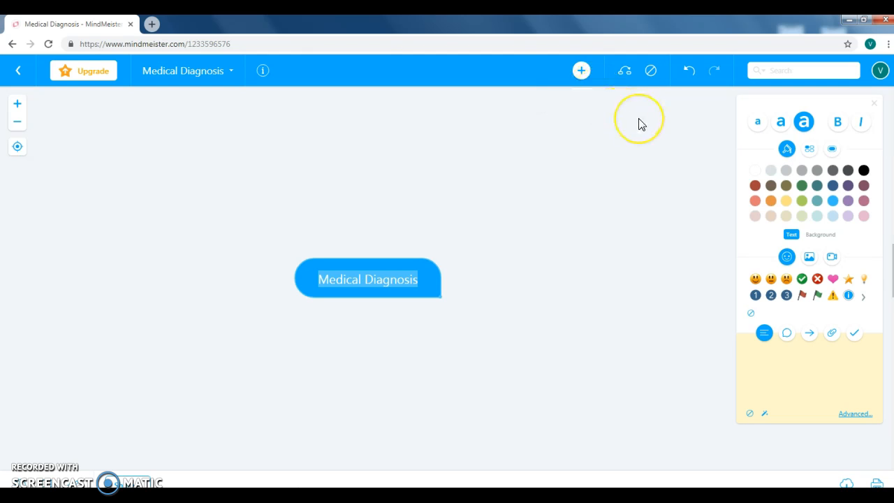
Step: Add a child topic named "Nursing Diagnosis #1" to the central Medical Diagnosis topic
key("Tab")
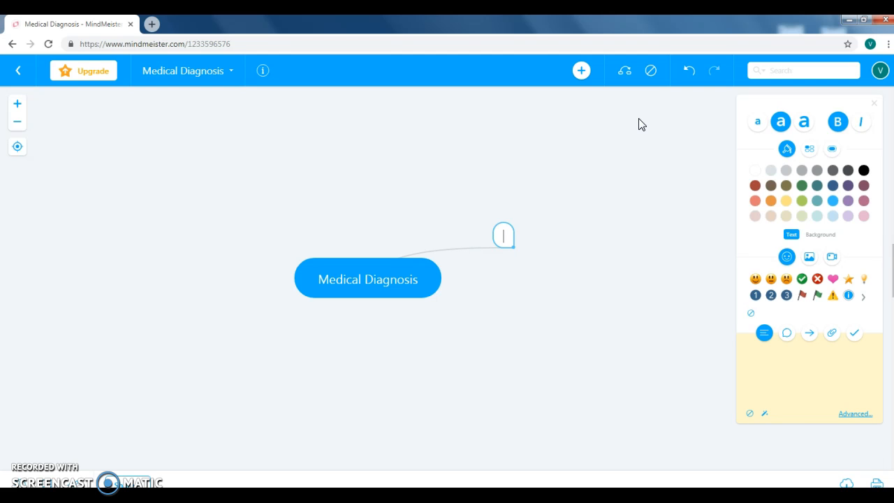
type("Nursing DIag")
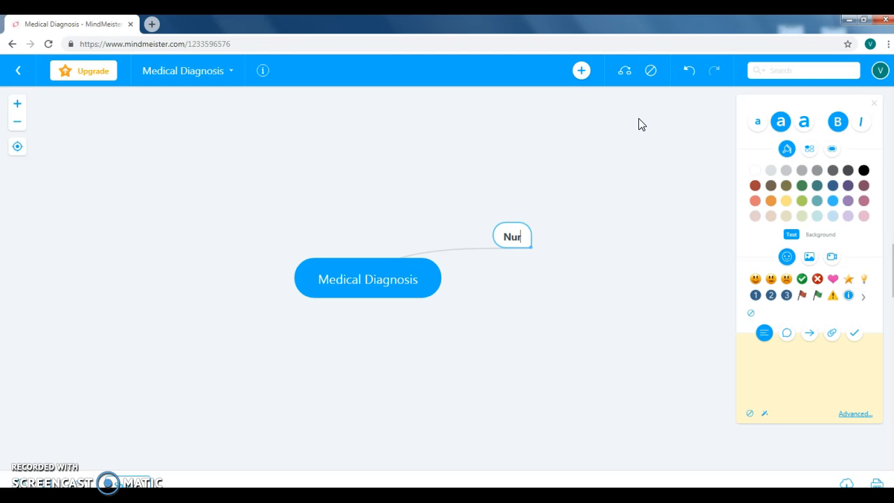
key("BackSpace")
key("BackSpace")
key("BackSpace")
type("iagnosi")
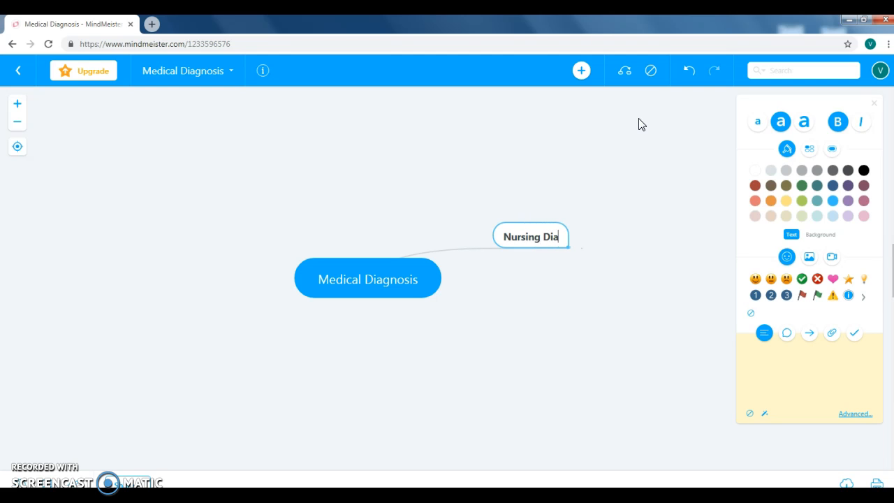
type("s #1")
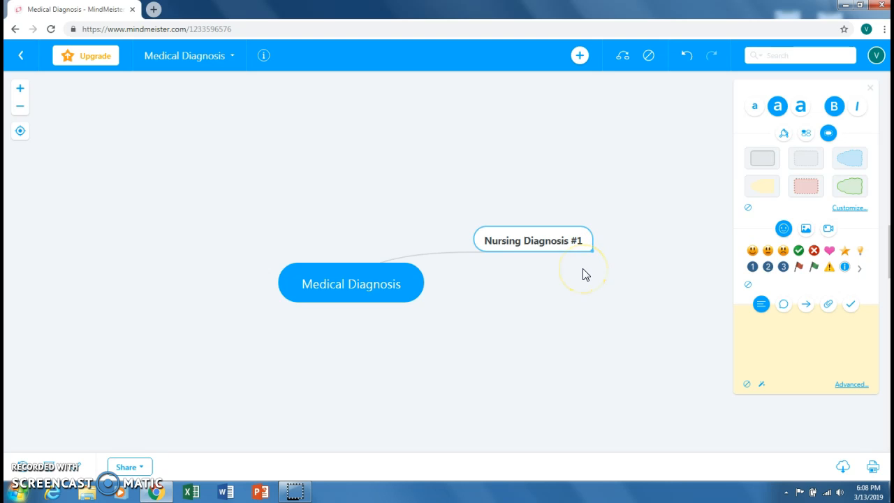
Step: Add the subtopic "Related to" to Nursing Diagnosis #1, with its own child topic "As evidenced by"
left_click(589, 241)
left_click(589, 241)
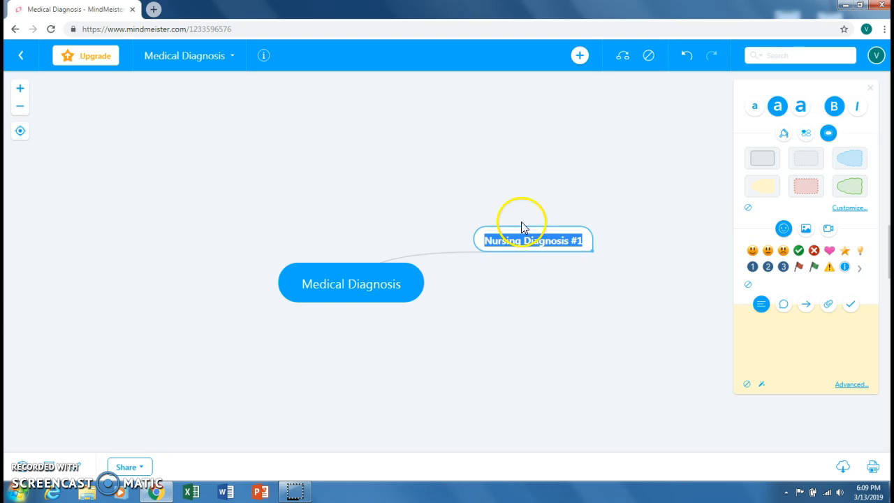
key("Tab")
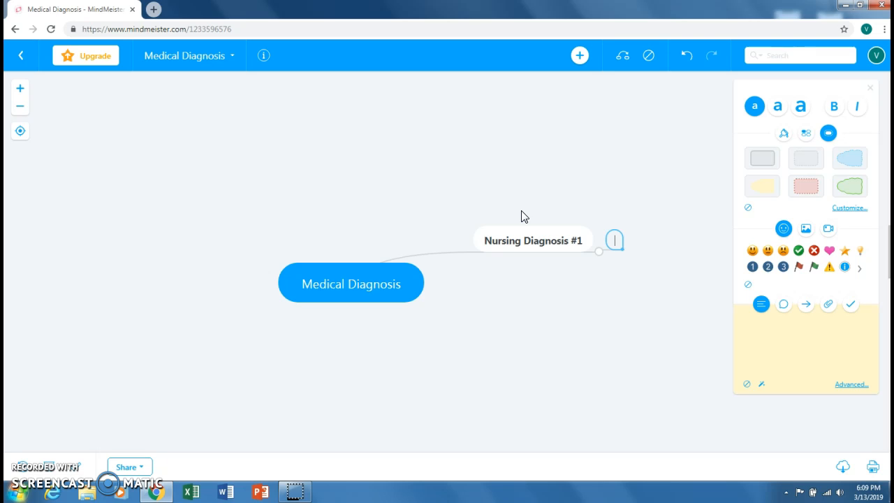
type("Related to")
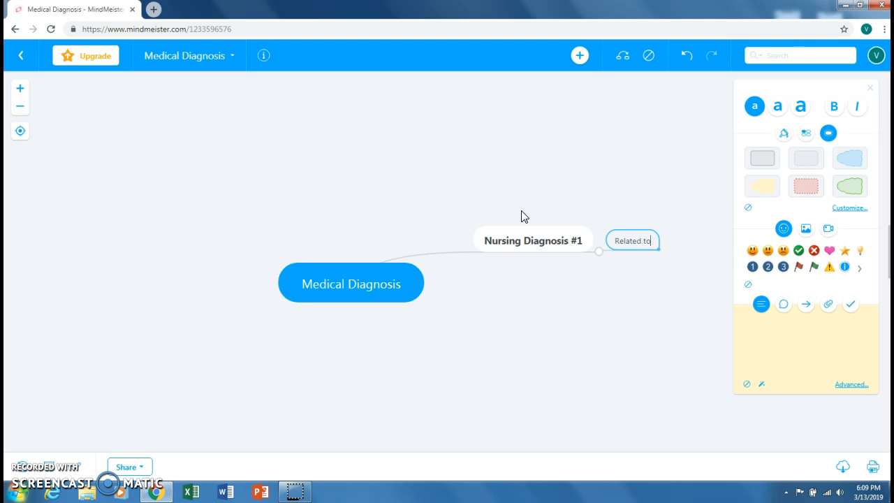
key("Tab")
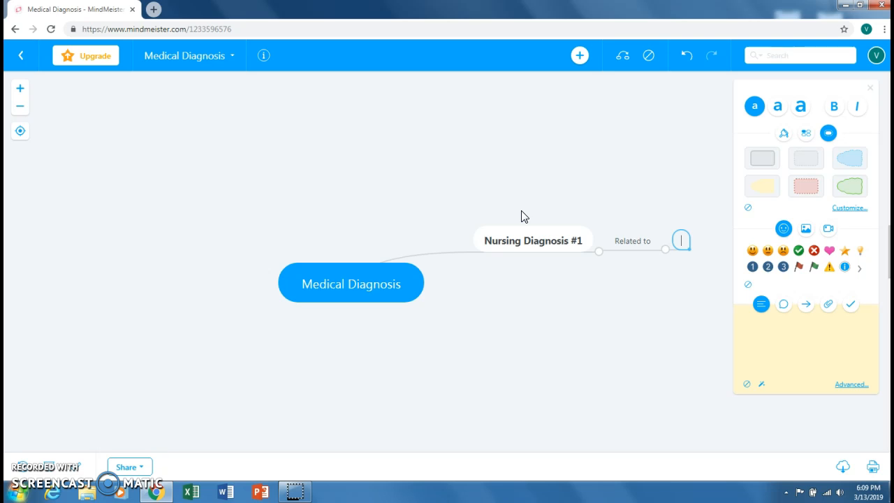
type("As evidenced by")
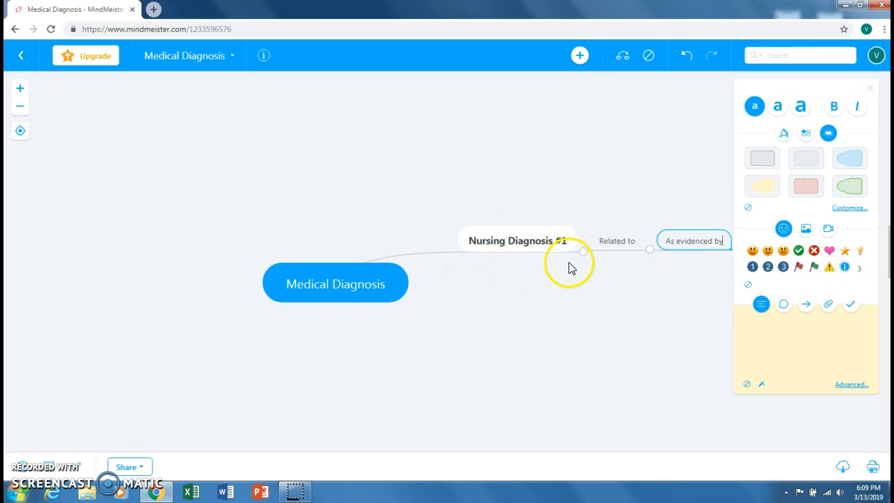
Step: Format the Nursing Diagnosis #1 topic with the grey filled style and dark teal, medium-size, bold text
left_click(542, 242)
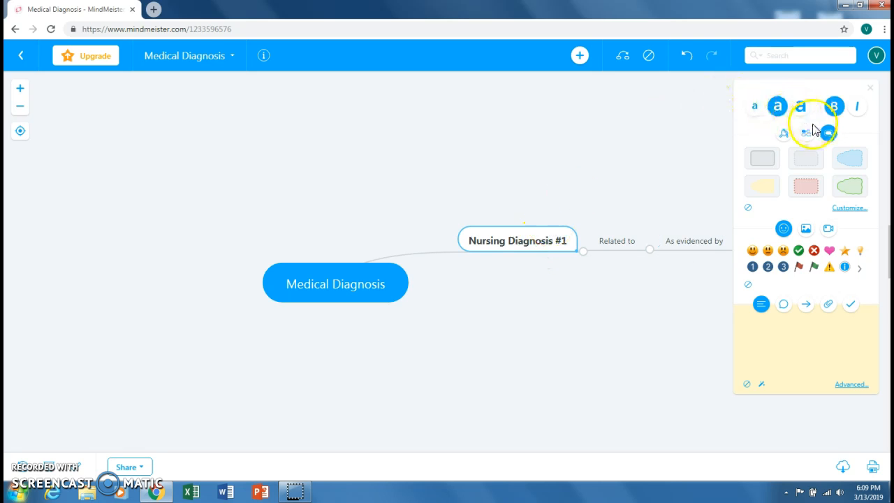
left_click(785, 133)
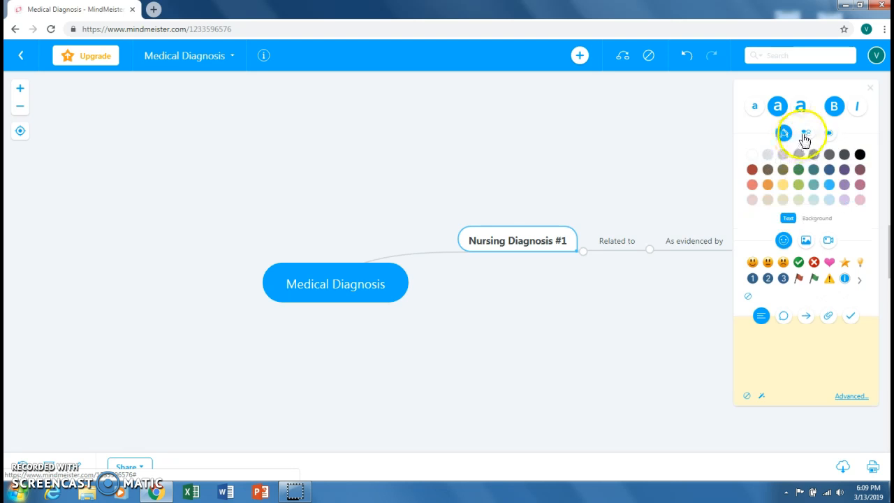
left_click(806, 134)
left_click(761, 157)
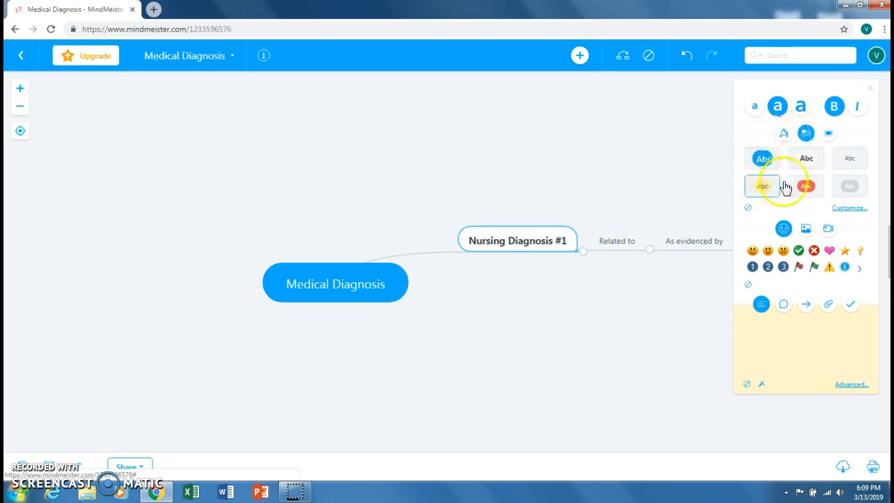
left_click(857, 185)
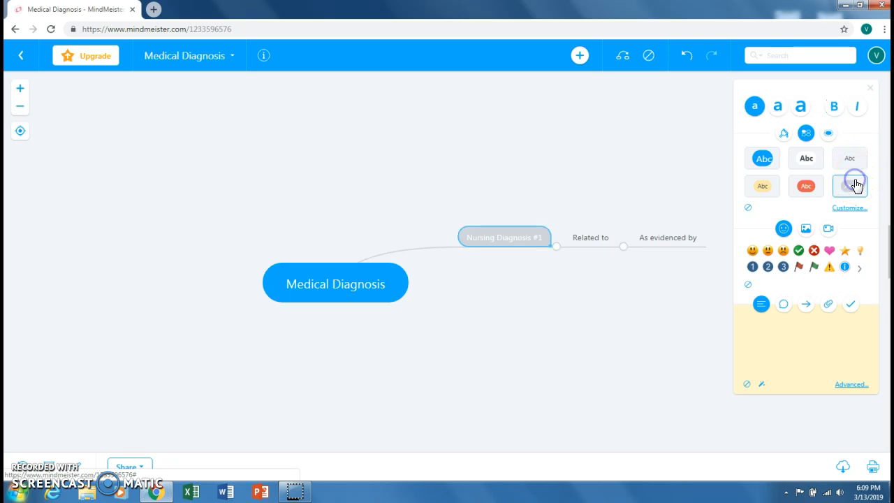
left_click(786, 135)
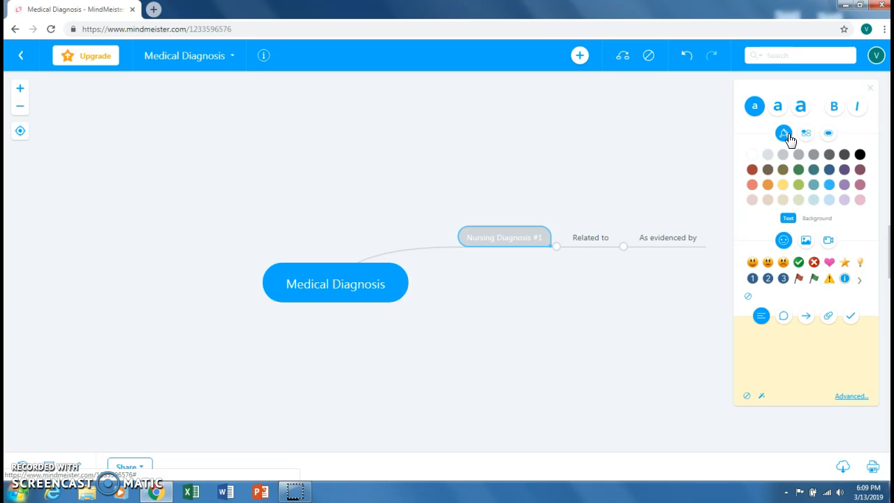
left_click(813, 171)
left_click(780, 108)
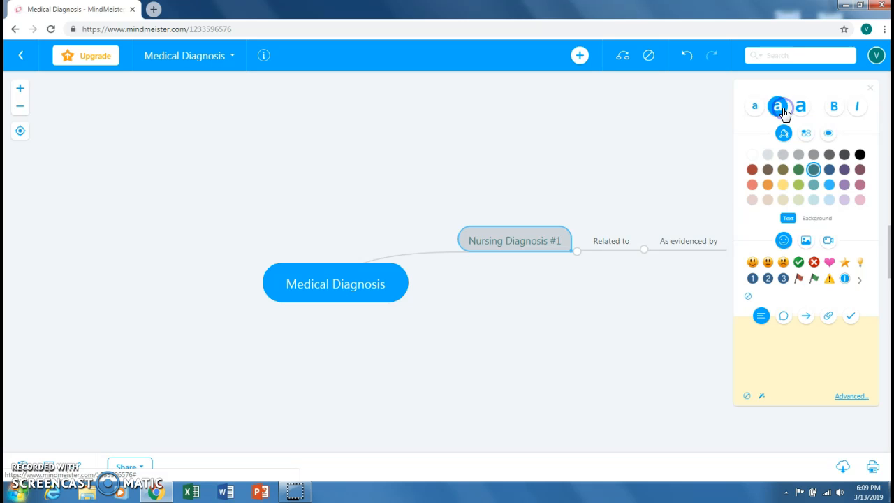
left_click(835, 109)
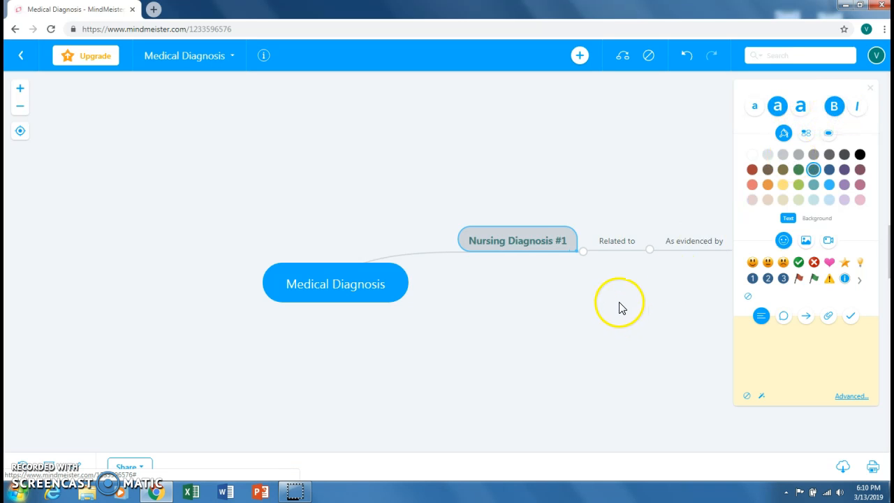
Step: Make the text of the "Related to" topic dark blue and bold
left_click(624, 242)
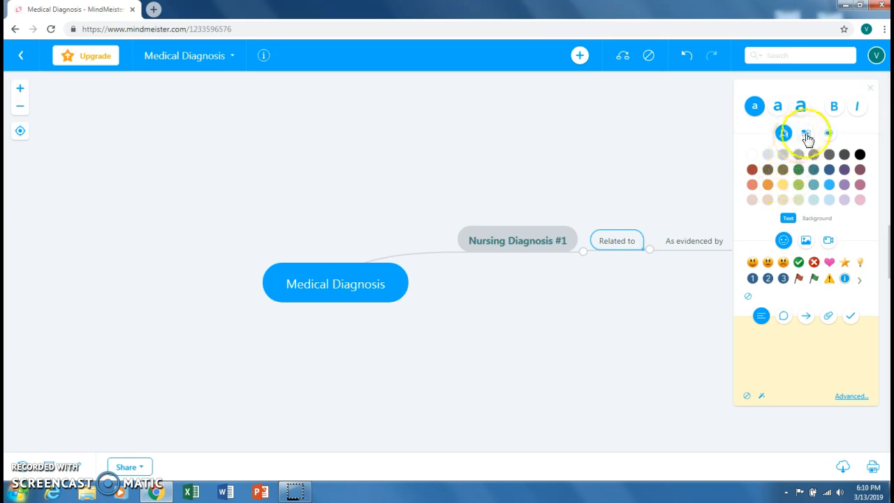
left_click(830, 170)
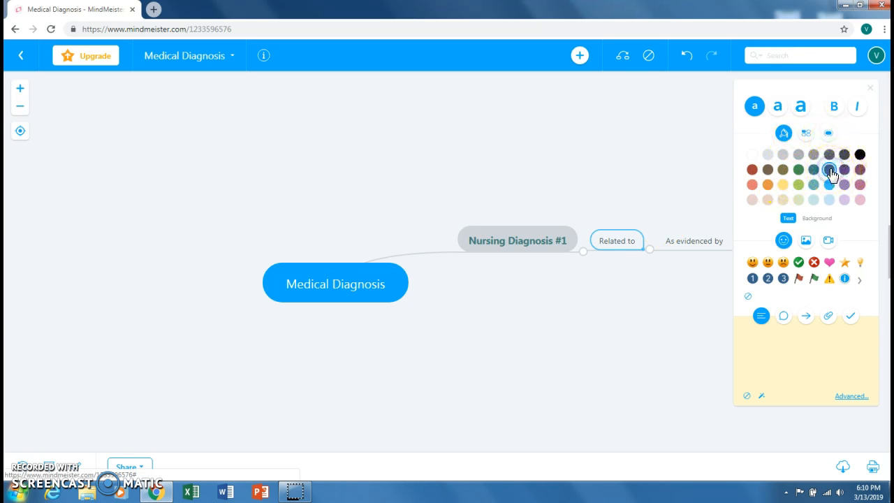
left_click(835, 107)
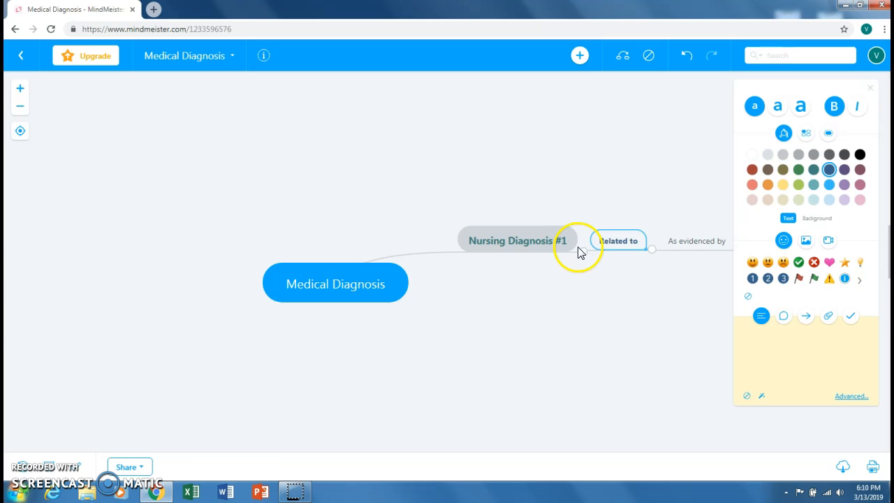
left_click(604, 245)
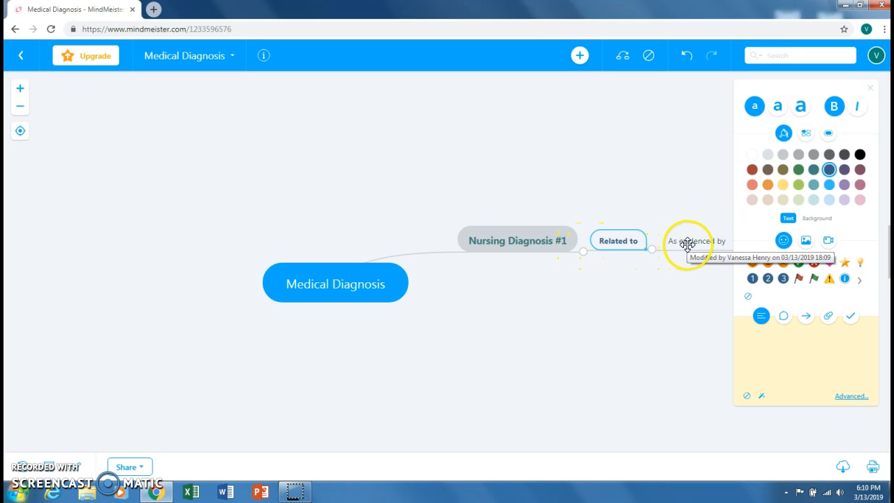
Step: Add the subtopic "Outcomes" to Nursing Diagnosis #1, with a child topic "Short term"
left_click(536, 242)
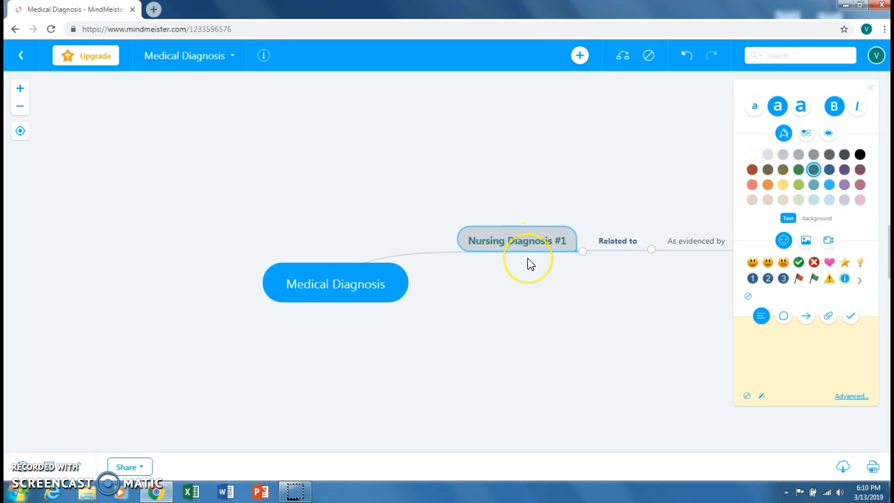
key("Tab")
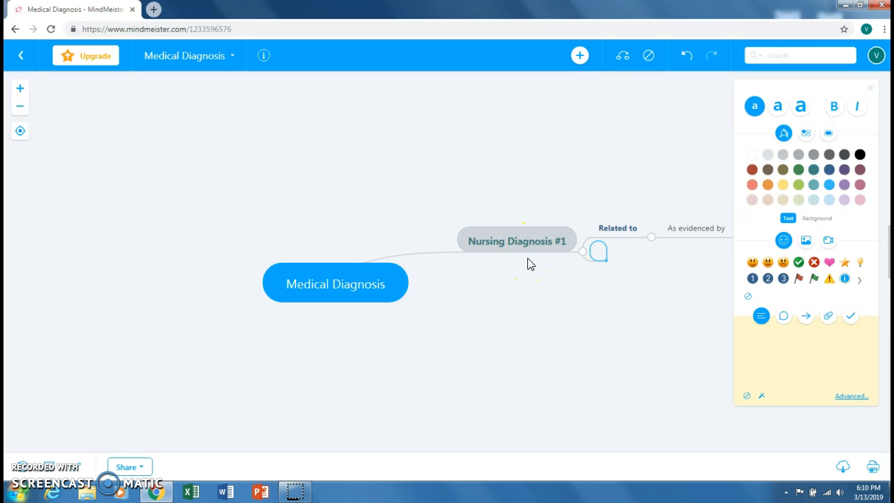
type("Outcomes")
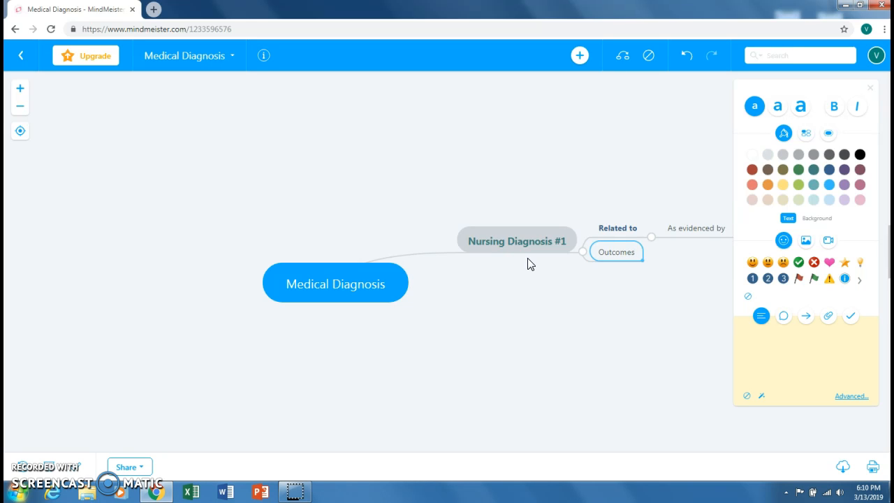
key("Tab")
type("Short term")
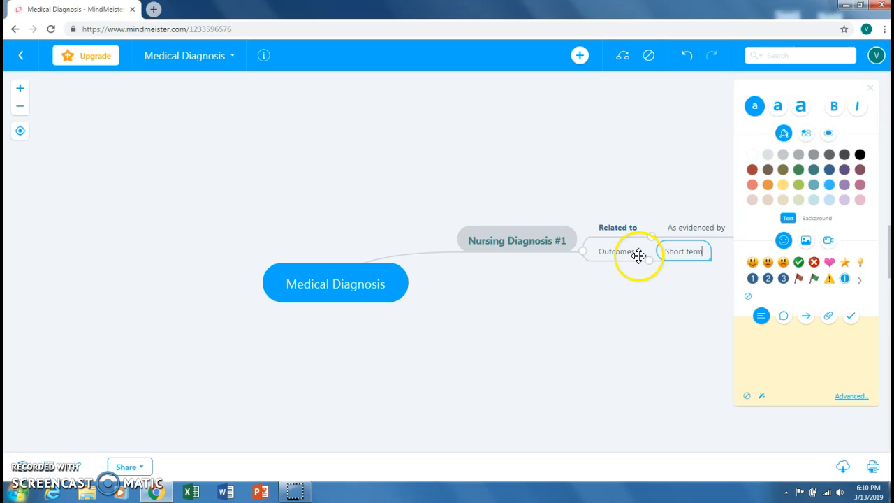
Step: Add a second child topic "Long term" to the Outcomes topic
left_click(635, 255)
key("Tab")
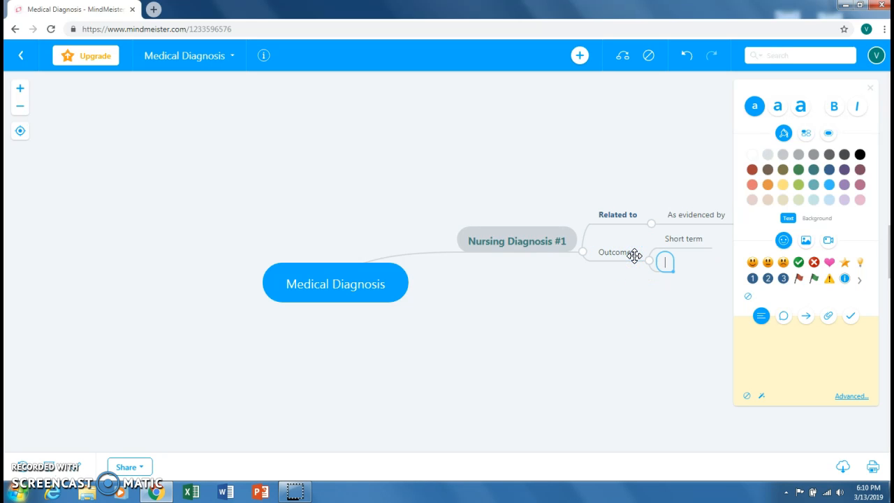
type("Long term")
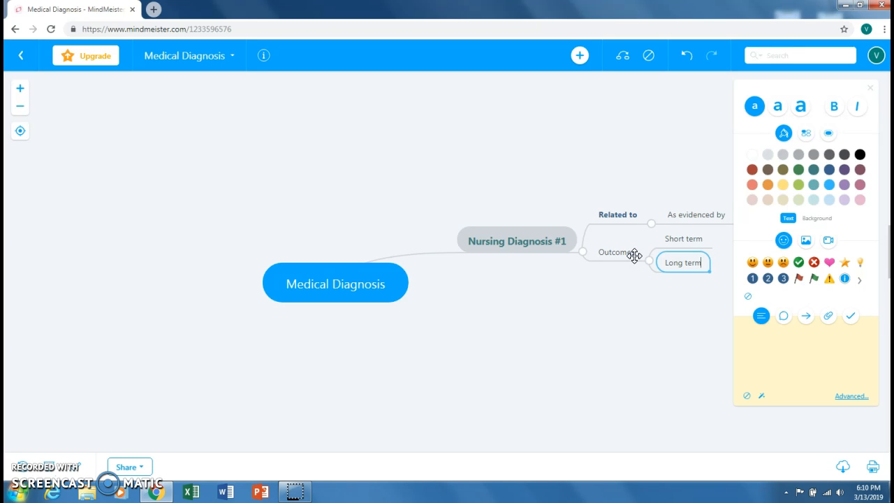
Step: Format the Outcomes topic with medium-size, bold, dark blue text
left_click(635, 255)
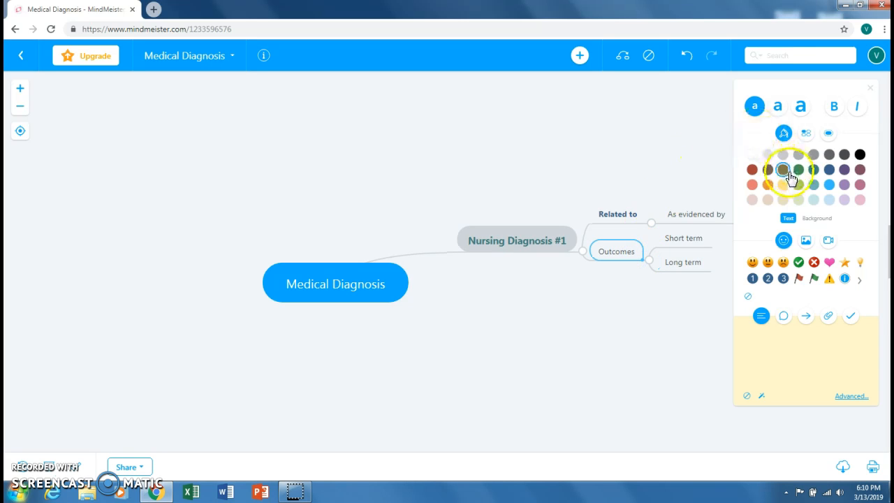
left_click(802, 109)
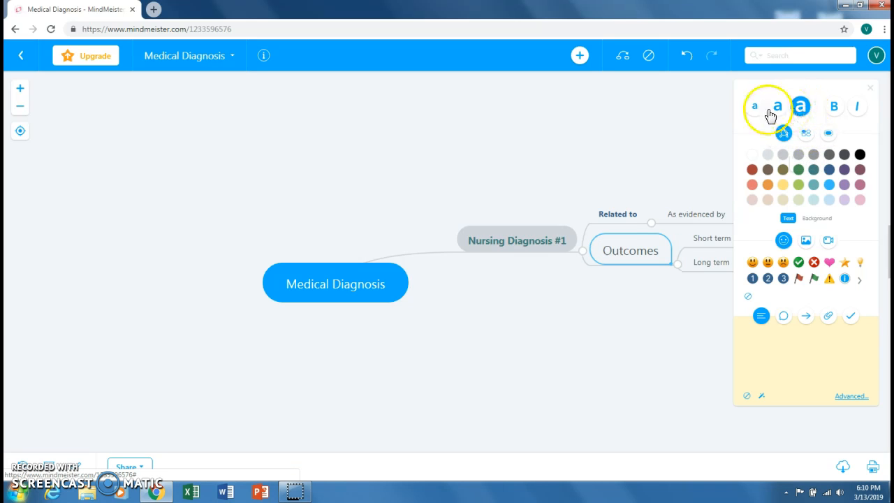
left_click(776, 110)
left_click(834, 107)
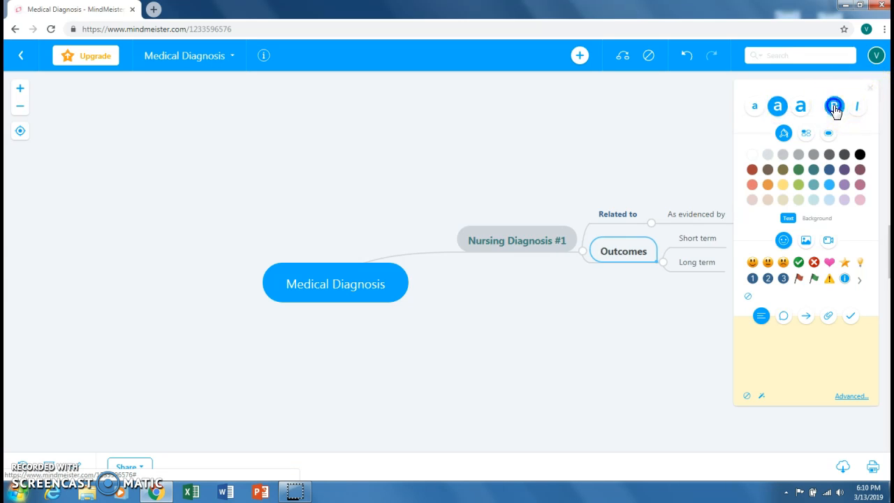
left_click(814, 171)
left_click(830, 170)
Step: Add the subtopic "Interventions" to Nursing Diagnosis #1, with a child topic "Evidence Based Interventions #1"
left_click(553, 242)
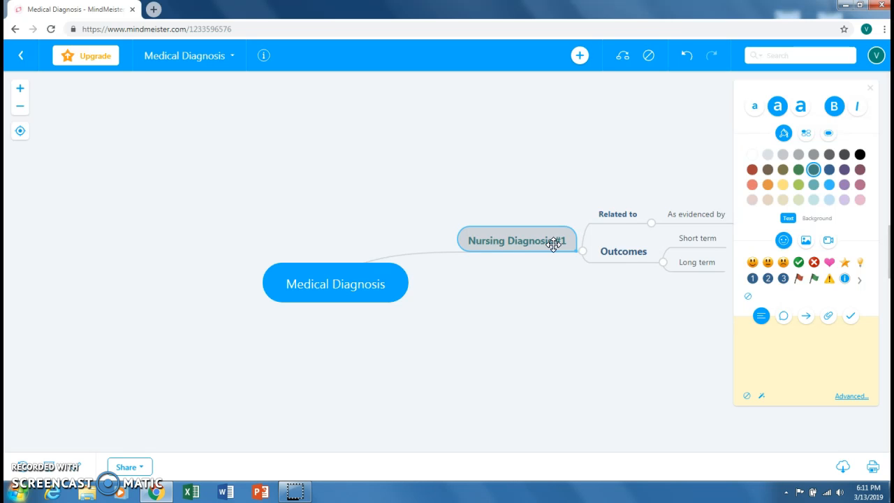
left_click(582, 57)
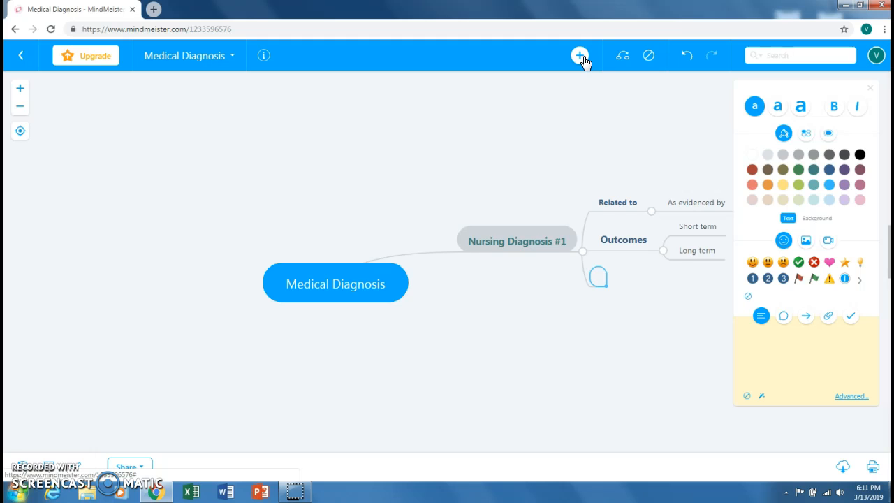
type("Intervention")
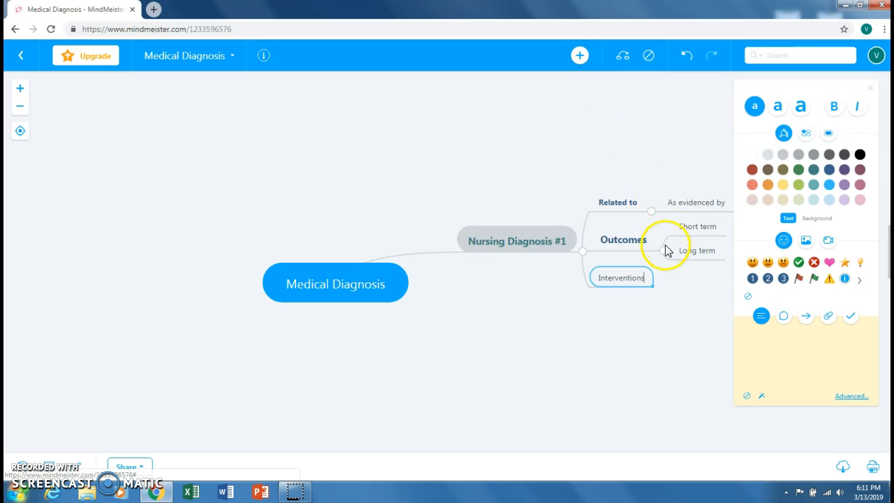
type("s")
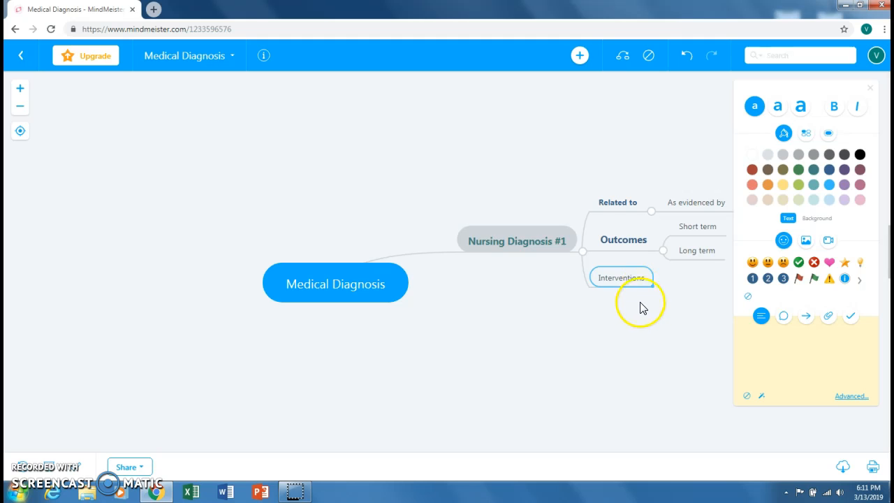
key("Tab")
type("Evid")
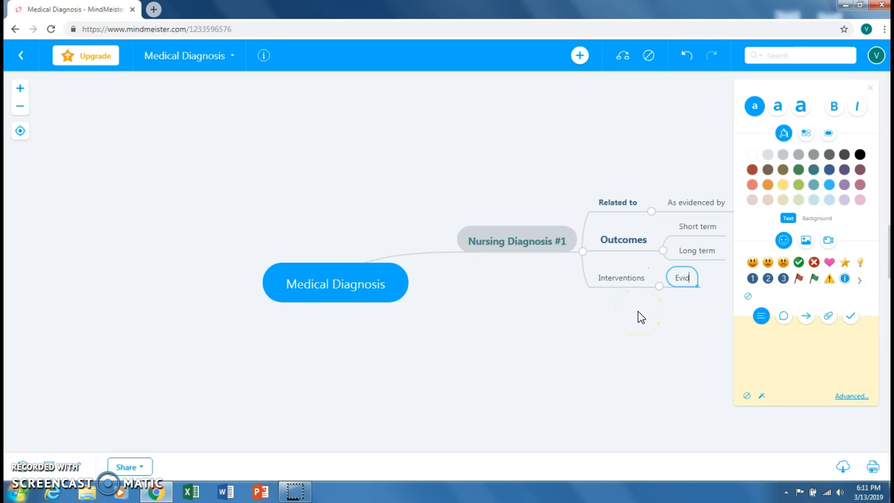
type("ence Based In")
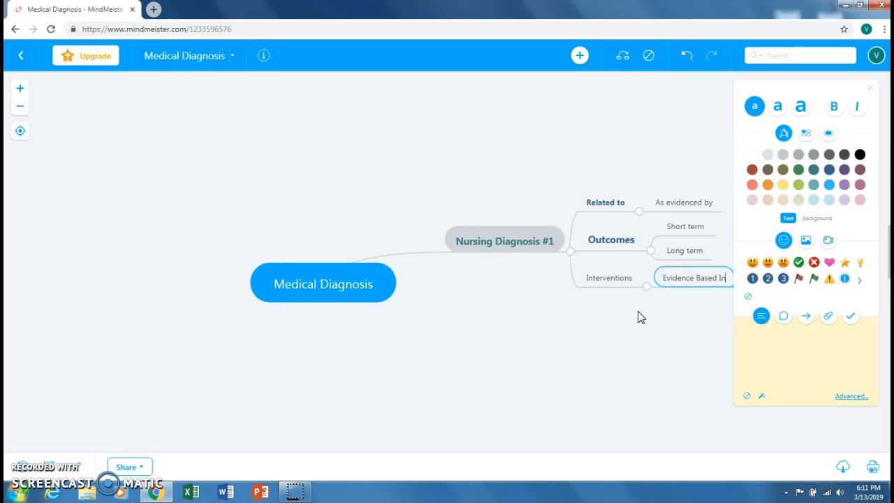
type("terventions")
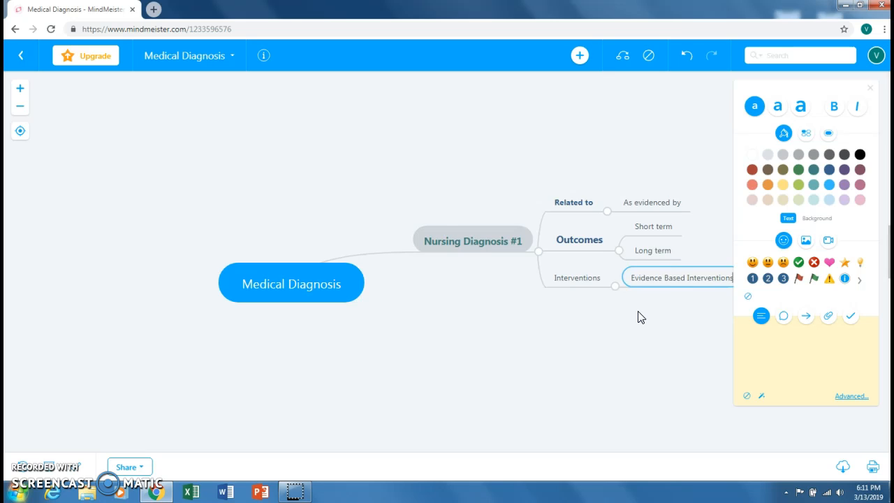
type(" #1")
Step: Add a second child topic "Evidence Based Interventions #2" to the Interventions topic
left_click(569, 278)
key("Tab")
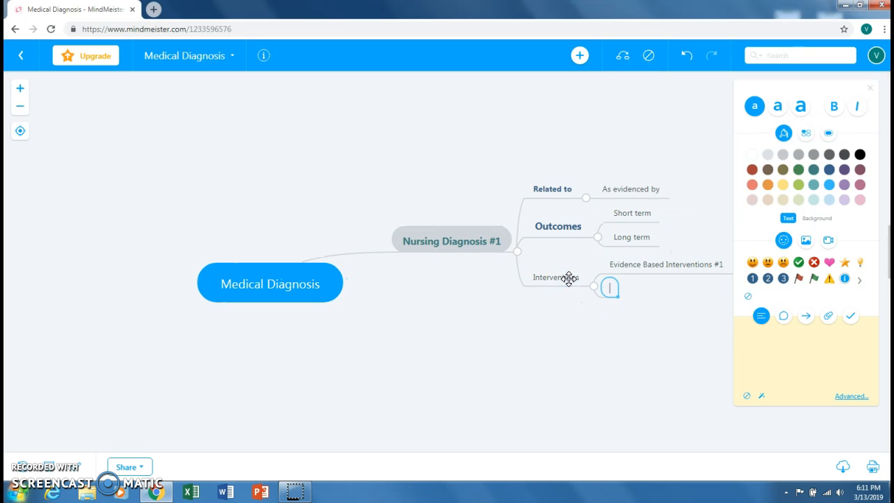
type("Evidence Based INt")
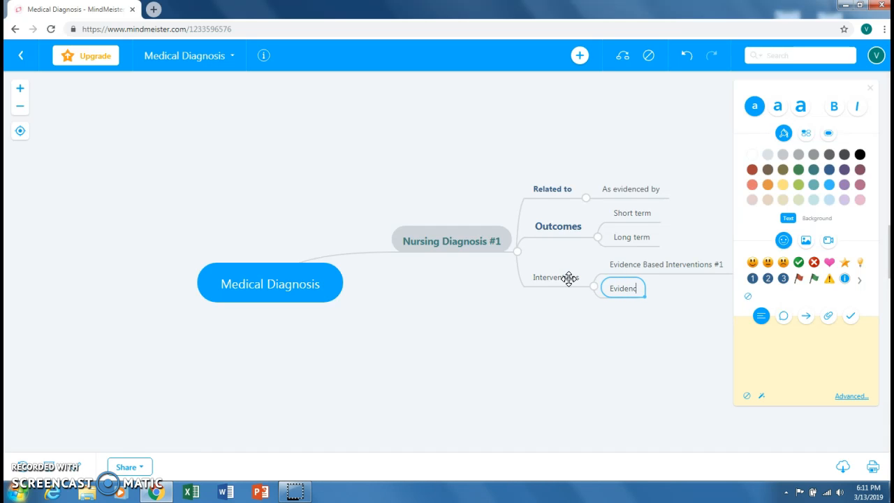
key("BackSpace")
key("BackSpace")
type("nter")
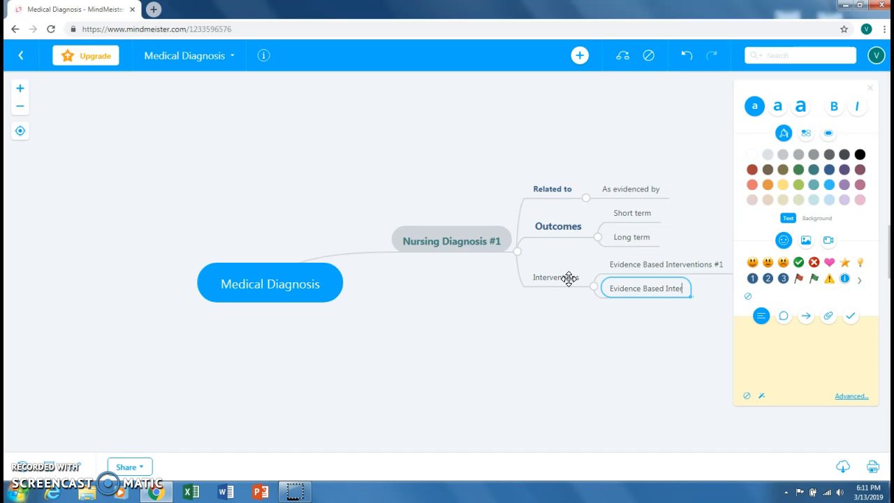
type("ventions #")
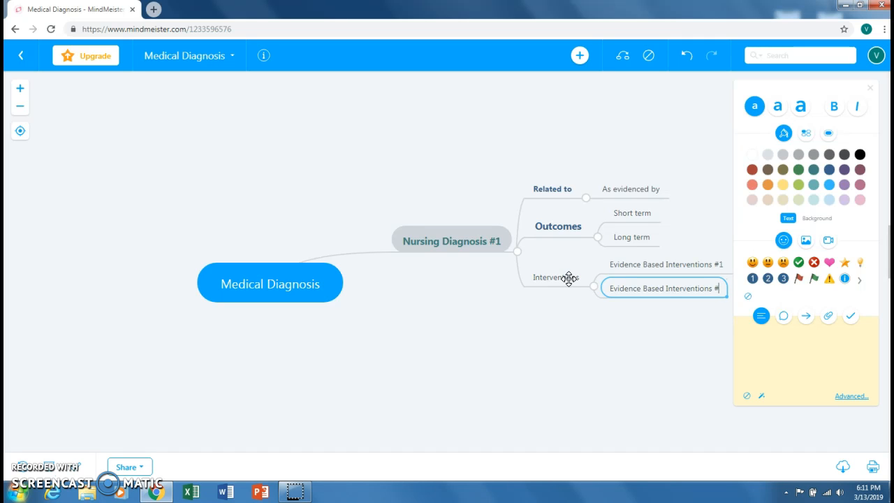
type("2")
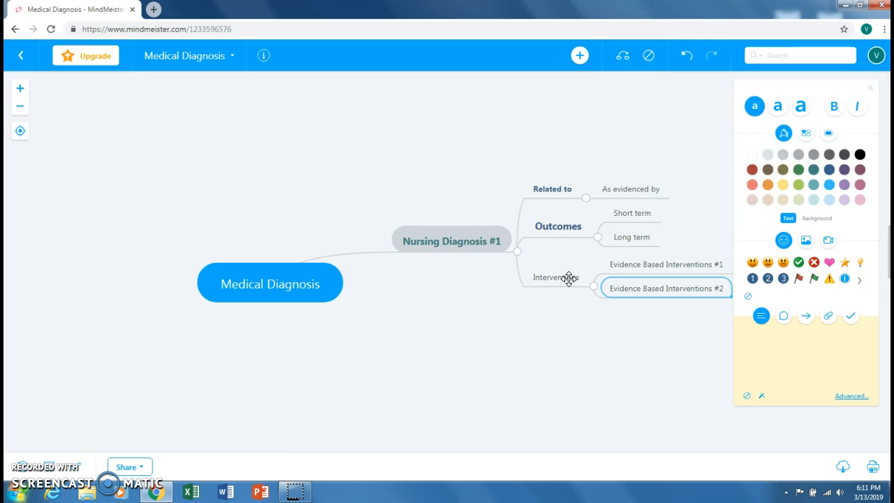
Step: Add the subtopic "Education" to Nursing Diagnosis #1, with a child topic "Patient/Family teaching"
left_click(454, 244)
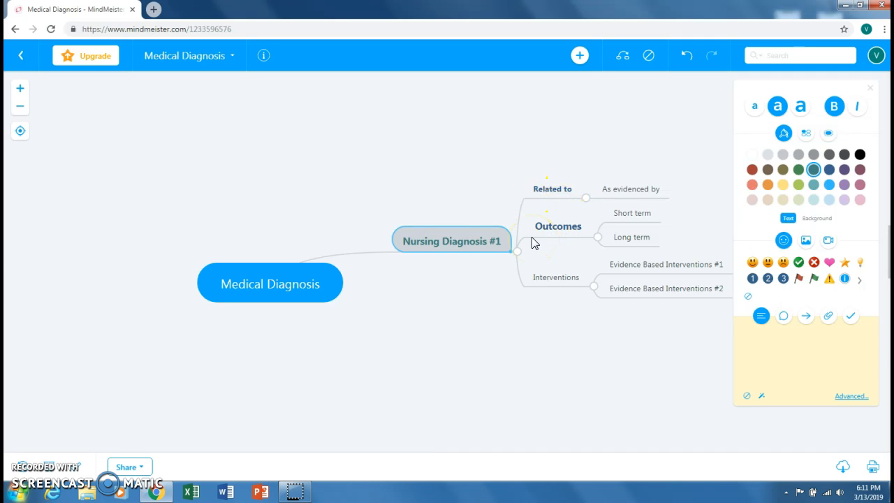
key("Tab")
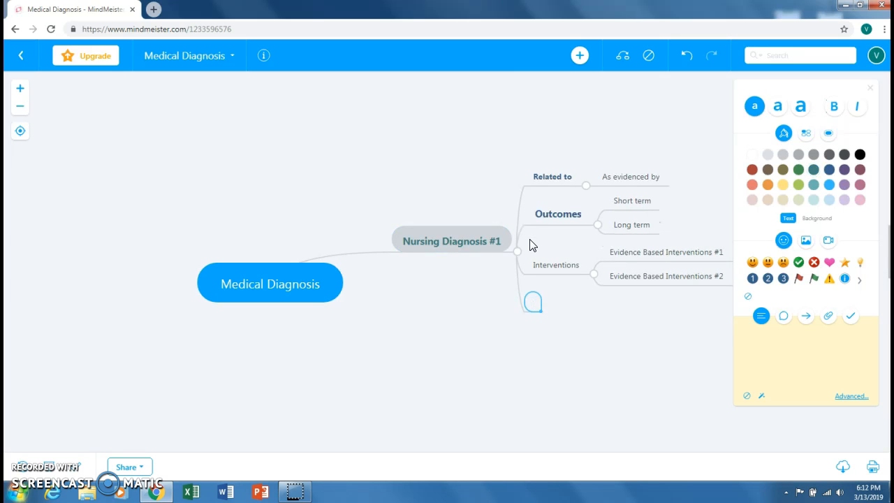
type("Education")
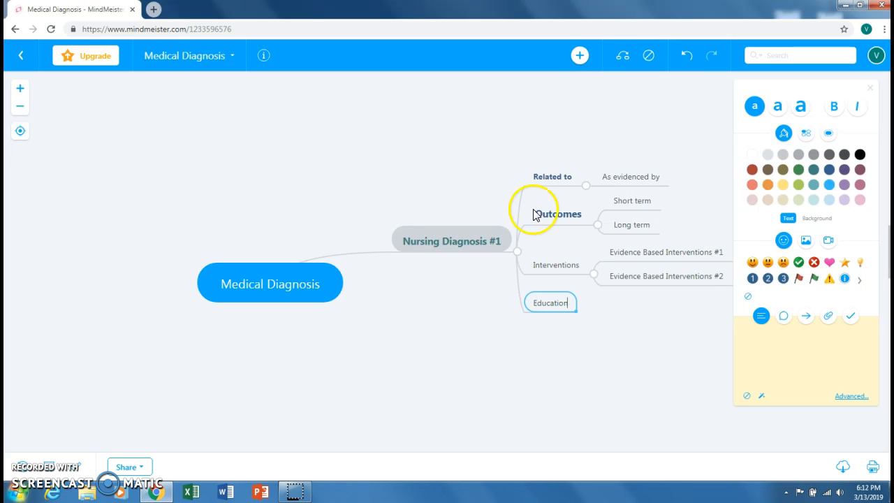
left_click(580, 56)
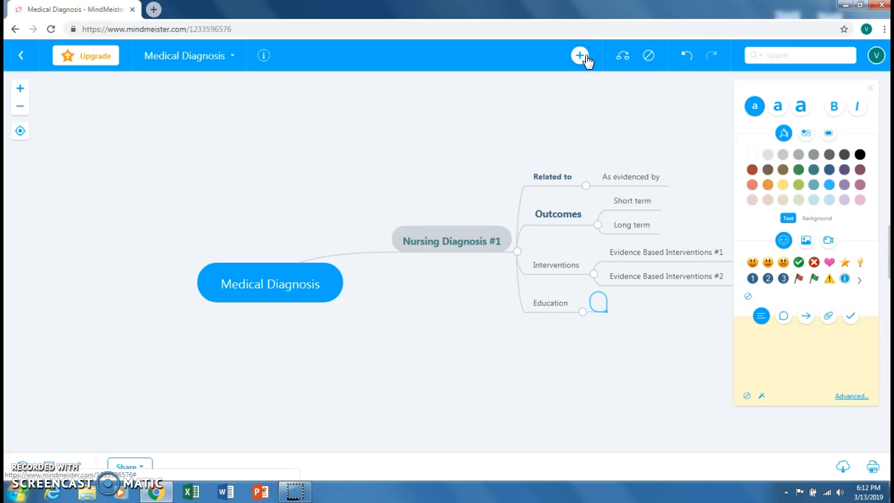
type("Patient/Family teac")
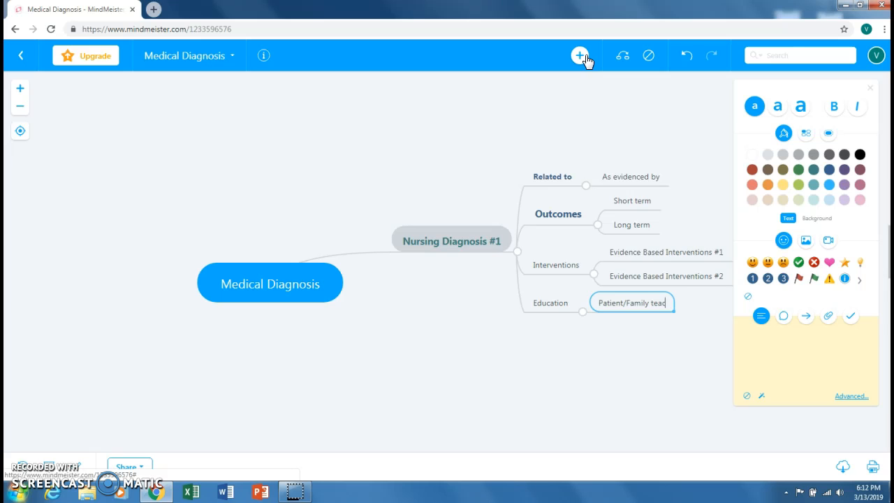
type("hing")
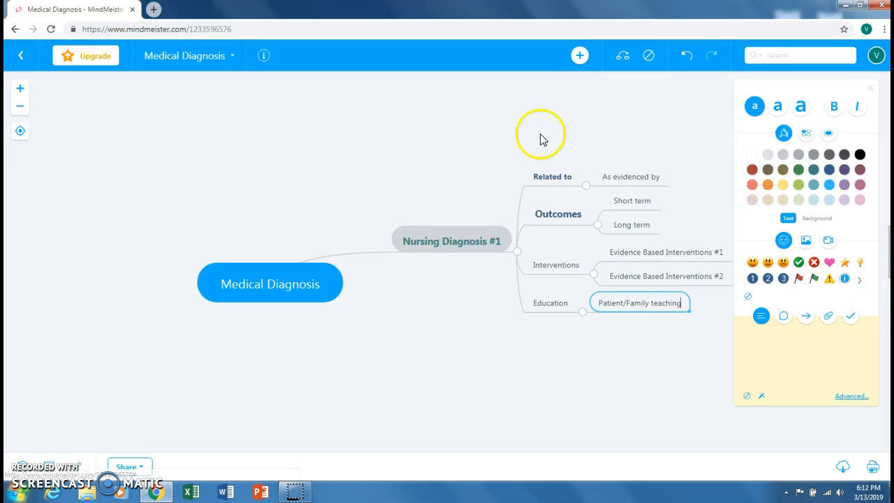
Step: Add a second child topic, also named "Patient/Family teaching", to the Education topic
left_click(541, 300)
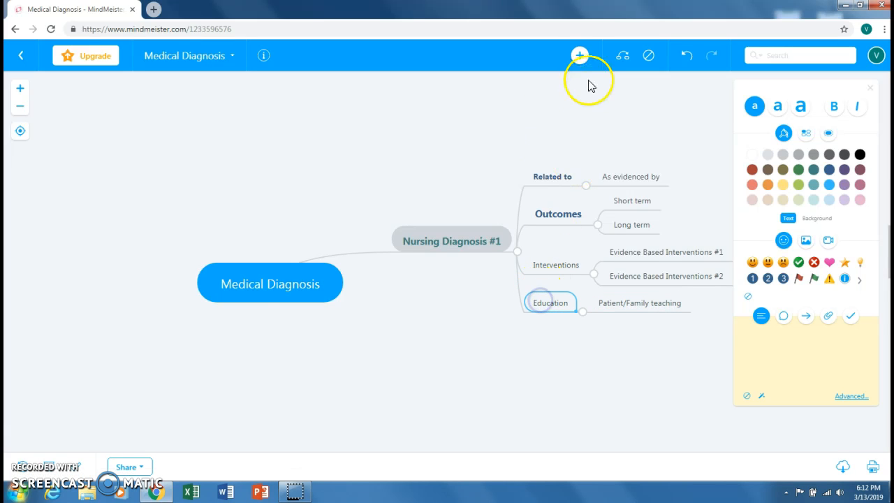
left_click(588, 62)
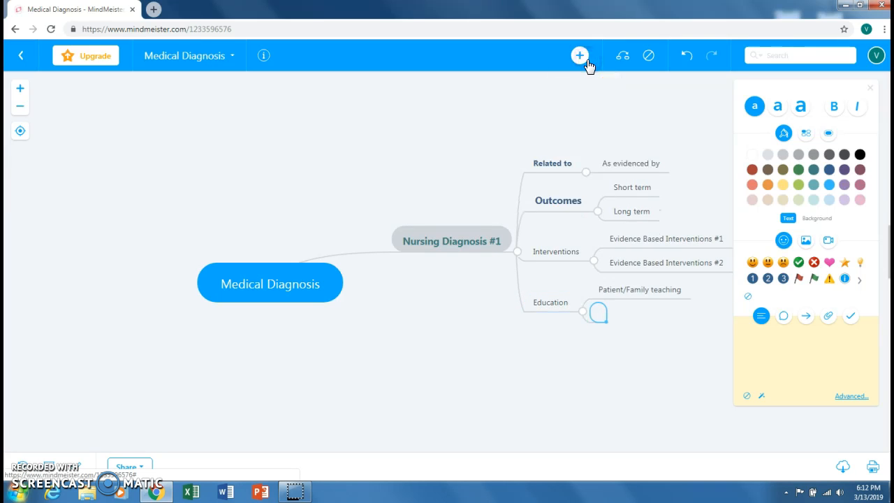
type("Patient/Family teaching")
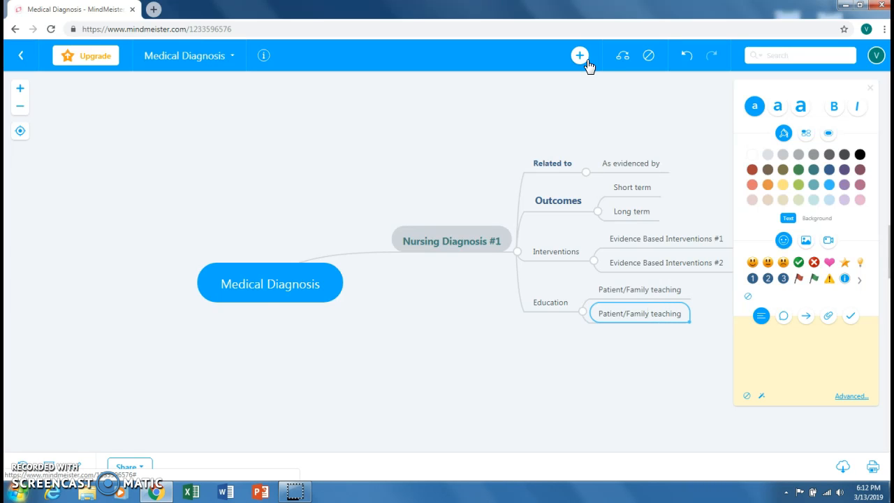
left_click(584, 332)
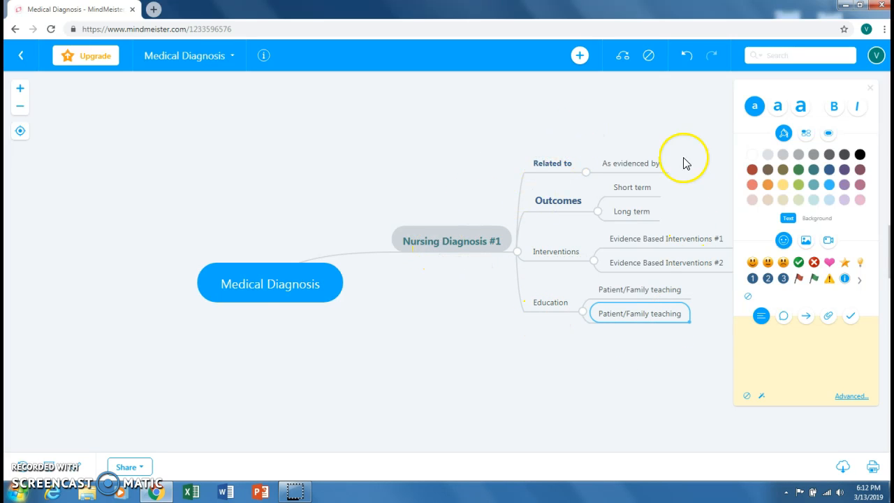
Step: Add a new main topic "Nursing Diagnosis #2" to the central Medical Diagnosis topic
left_click(280, 297)
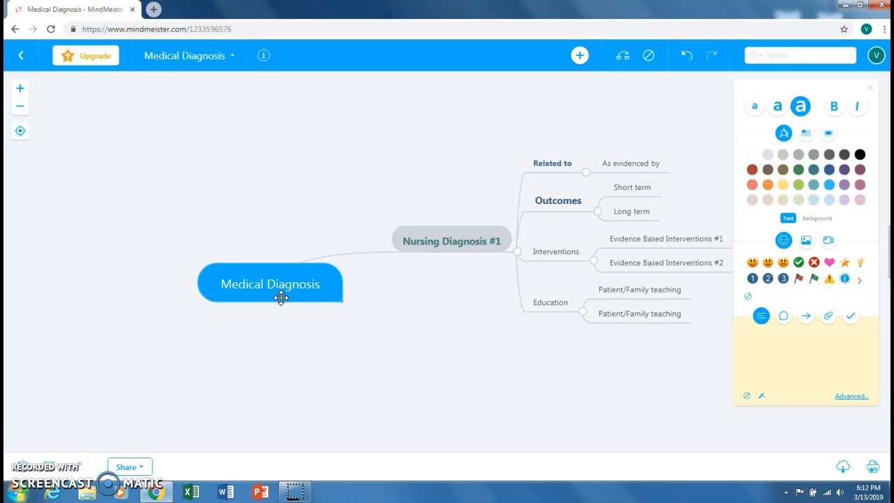
key("Tab")
type("Nur")
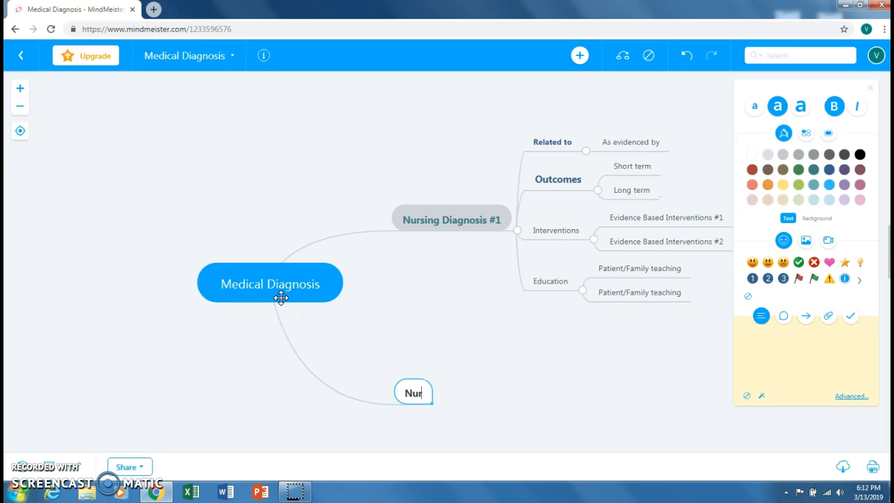
type("sing Diag")
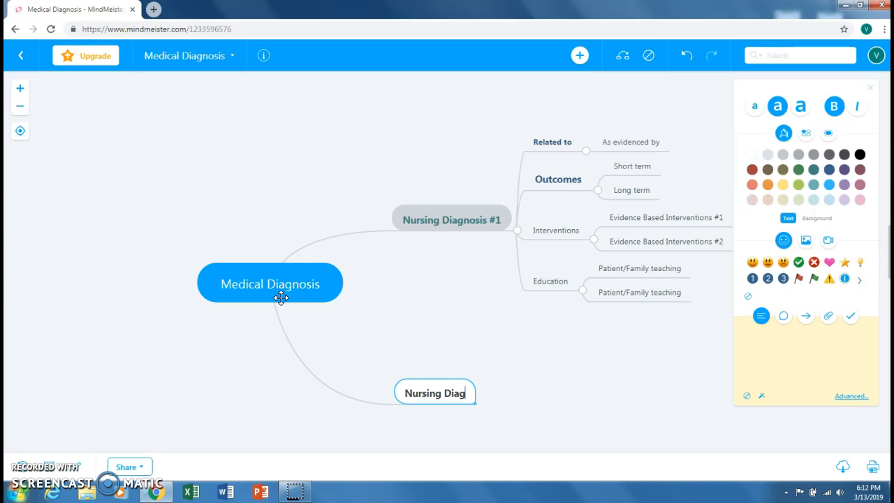
type("nosis #2")
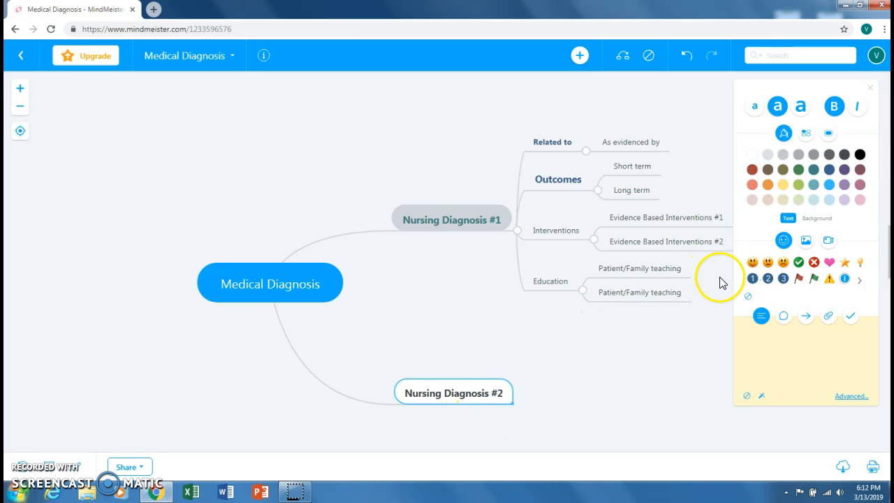
Step: Try the graduation cap image on the Nursing Diagnosis #2 topic and undo its insertion
left_click(807, 243)
left_click(754, 269)
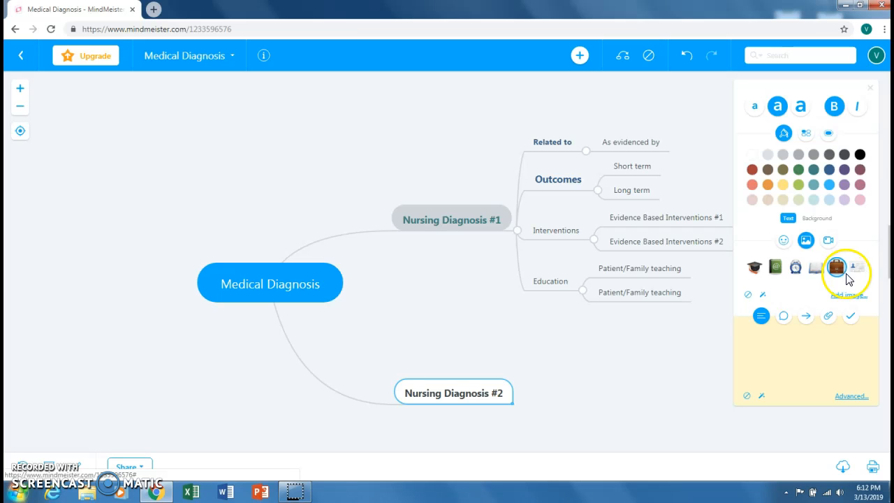
left_click(754, 271)
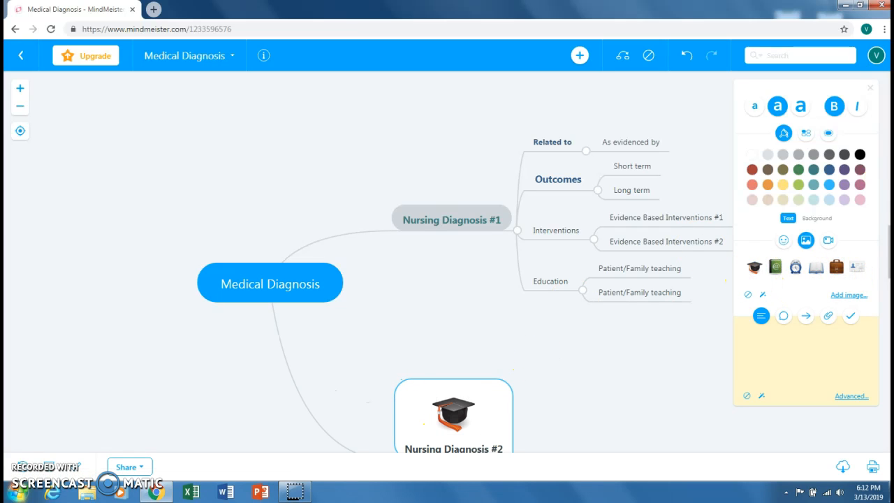
left_click_drag(605, 377, 605, 338)
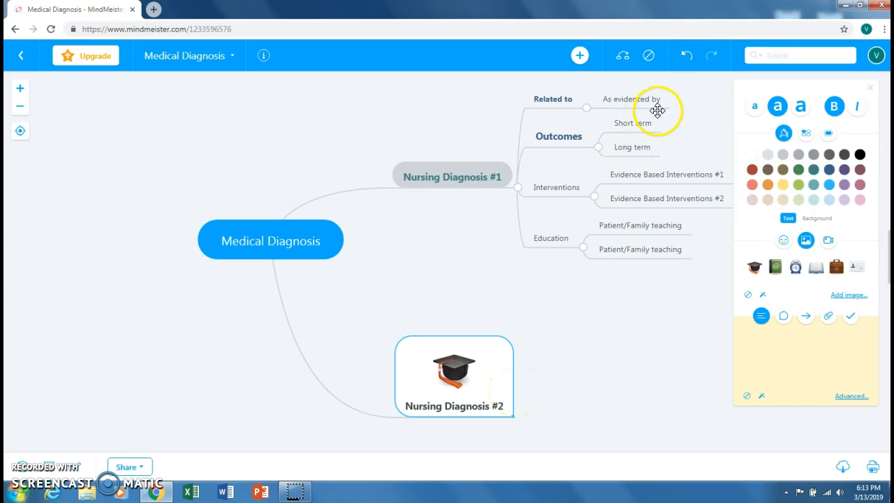
left_click(689, 58)
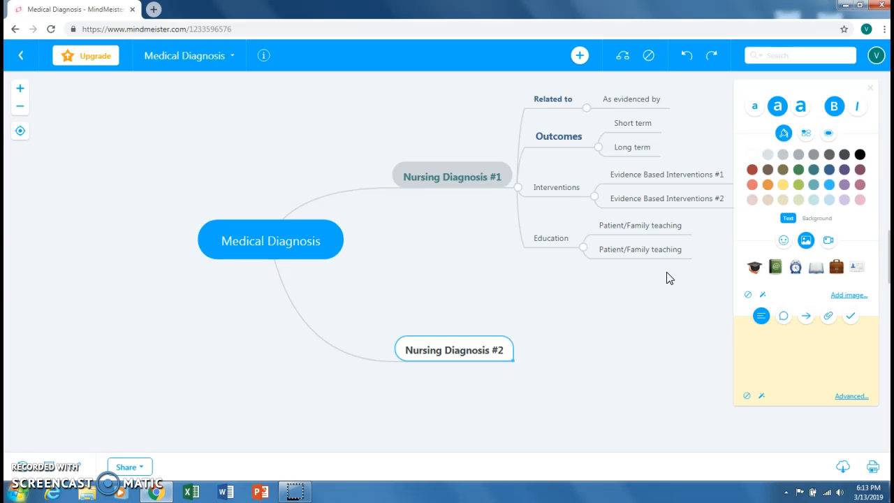
left_click(441, 251)
left_click_drag(441, 250, 433, 279)
left_click(496, 312)
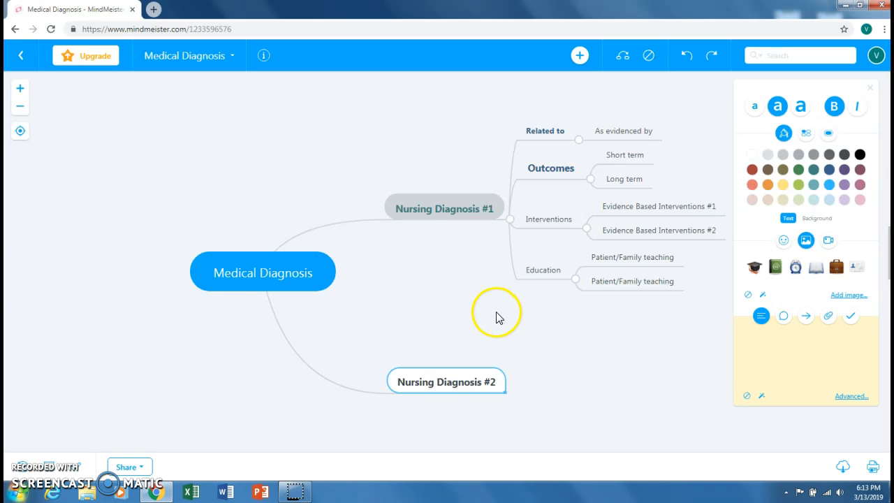
left_click_drag(497, 318, 464, 317)
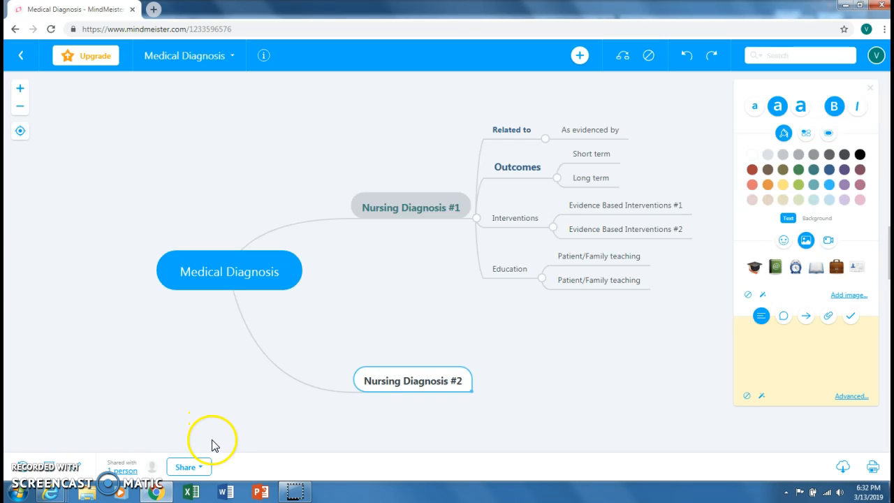
Step: Try enabling the link to share the map, turn it off again, and close the sharing options without inviting anyone
left_click(205, 469)
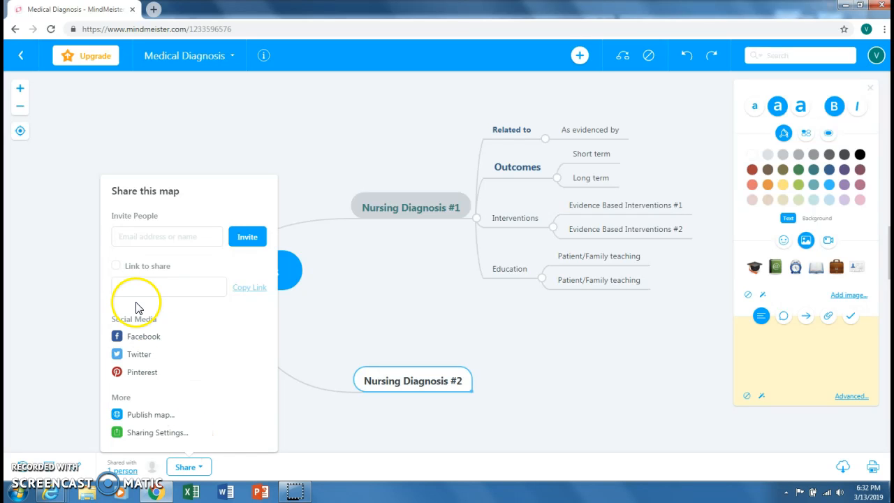
left_click(116, 265)
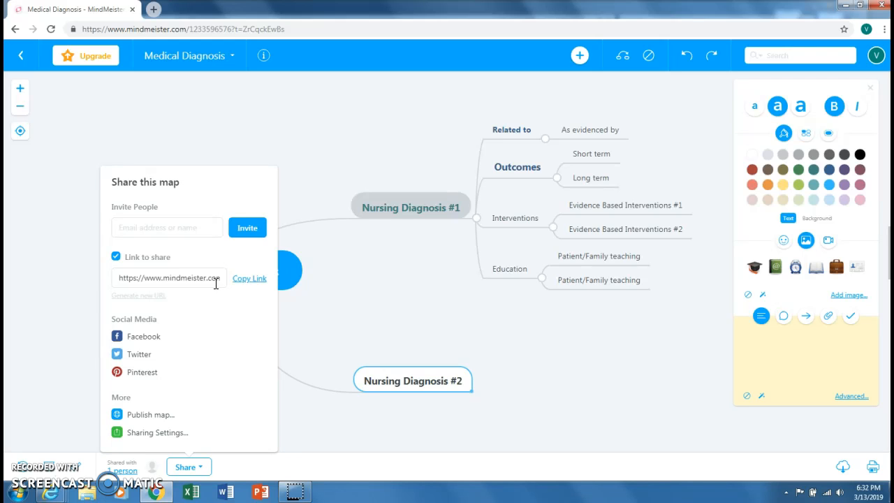
left_click(116, 256)
left_click(171, 239)
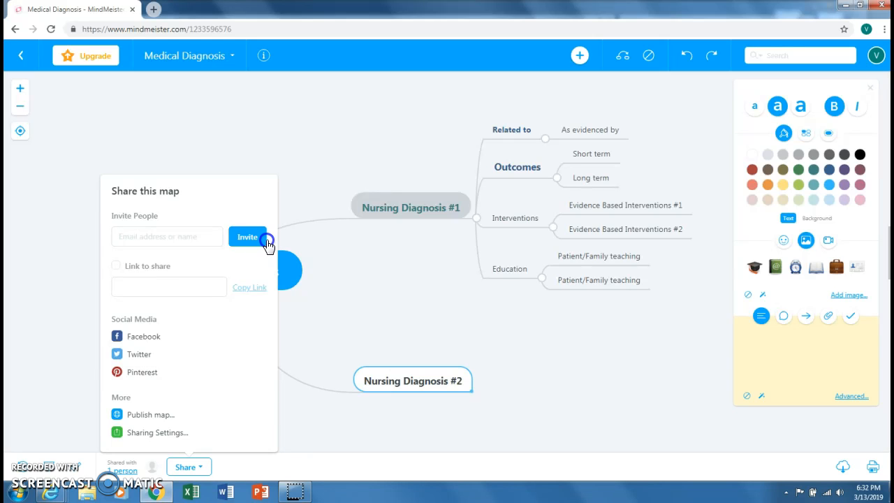
left_click(251, 341)
left_click(186, 467)
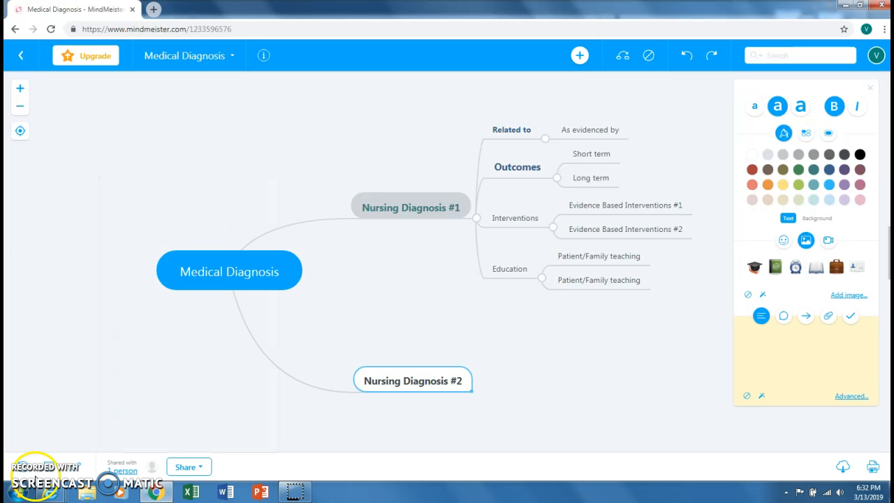